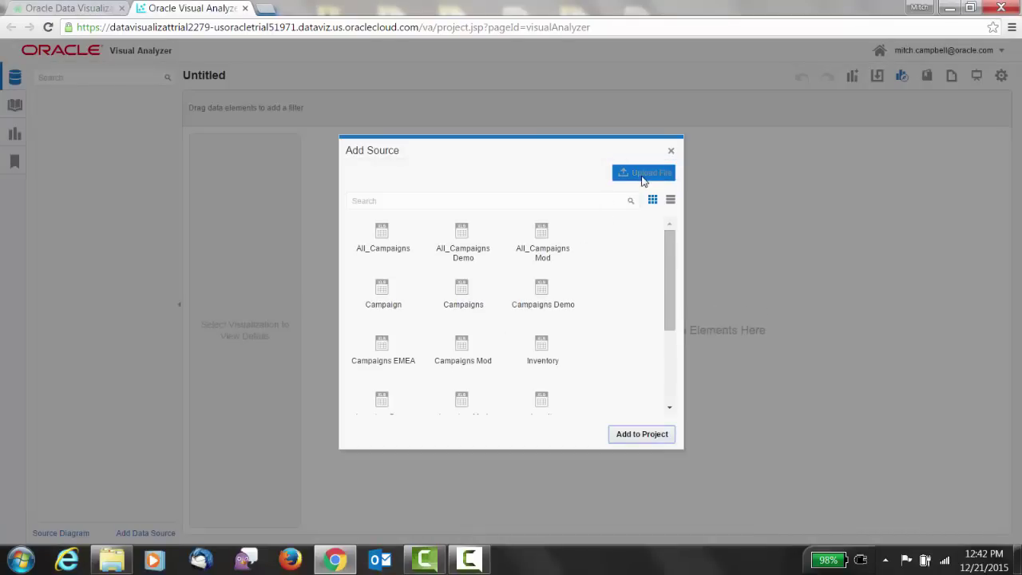
Upload Campaign.xlsx and add it to the project, replacing the existing Campaign data source.
click(643, 175)
click(523, 276)
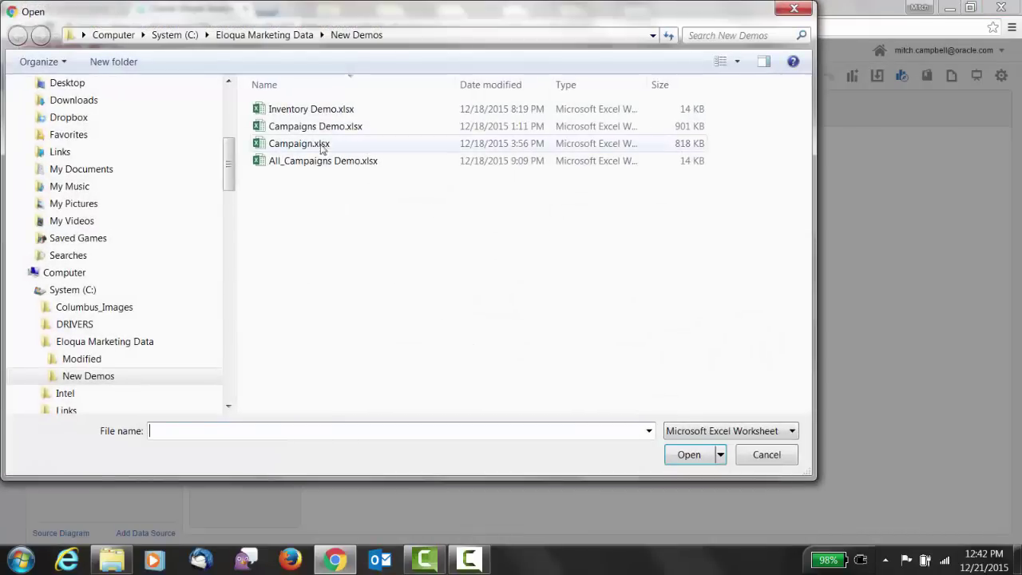
click(319, 144)
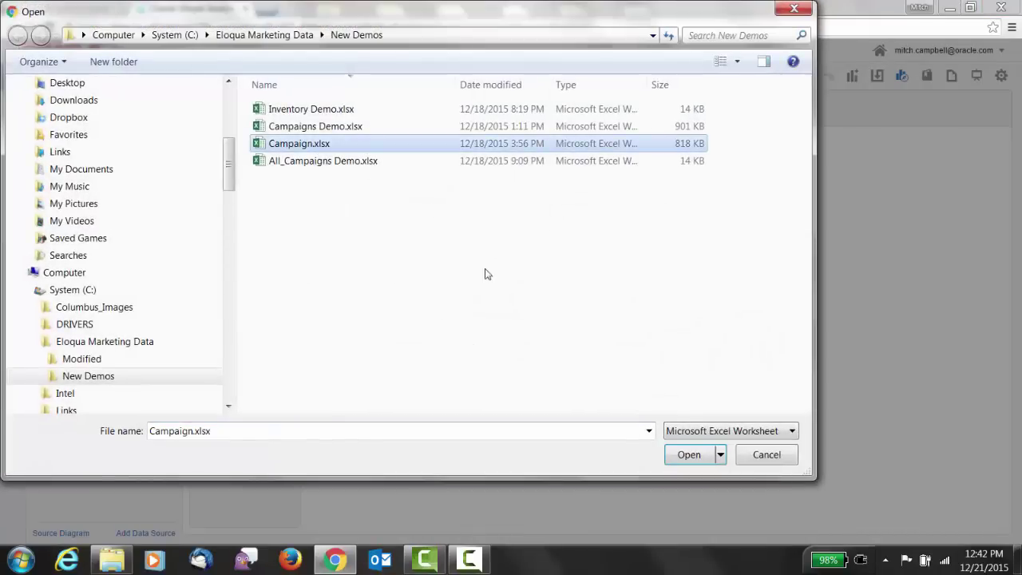
click(683, 453)
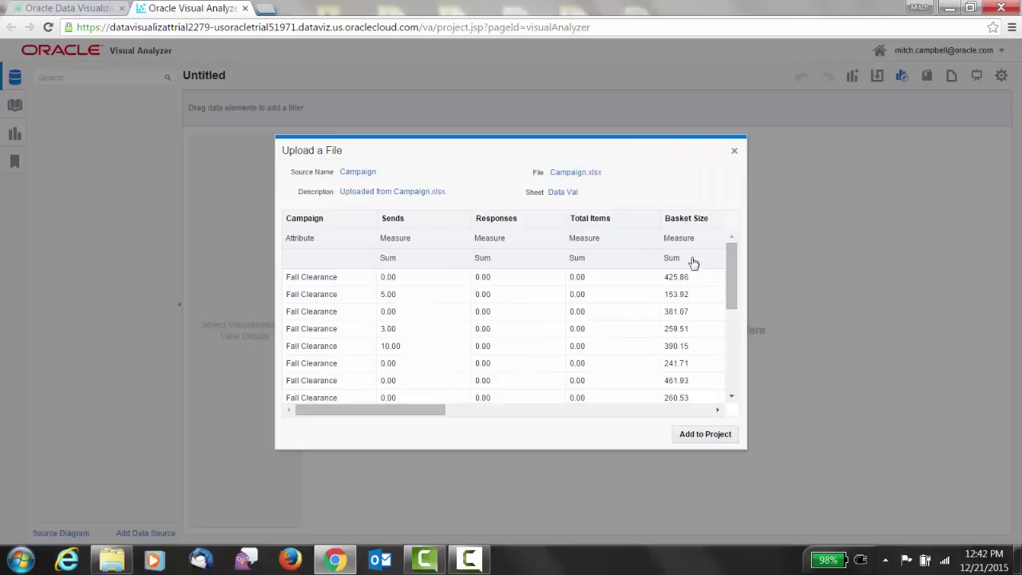
click(710, 435)
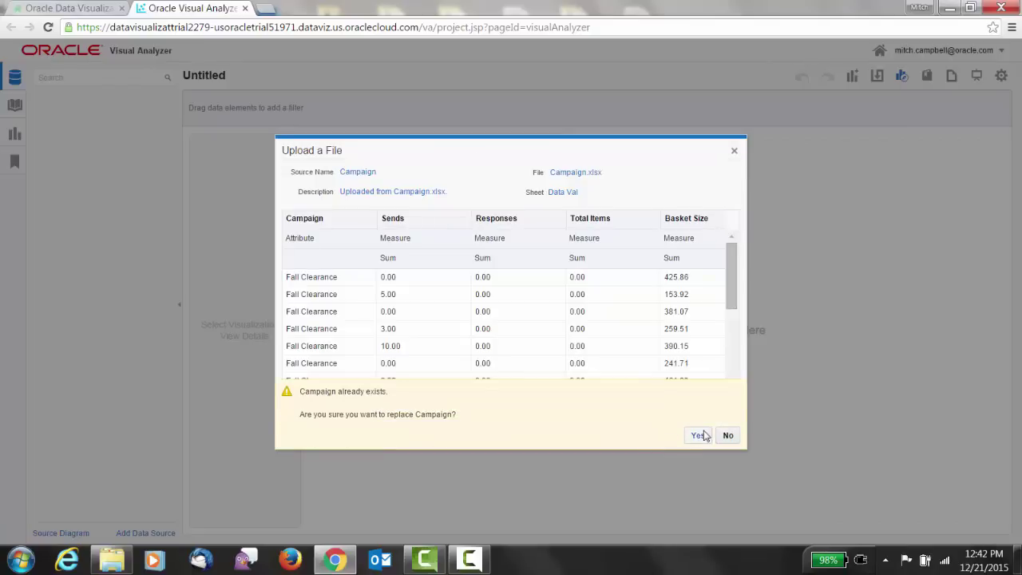
click(699, 435)
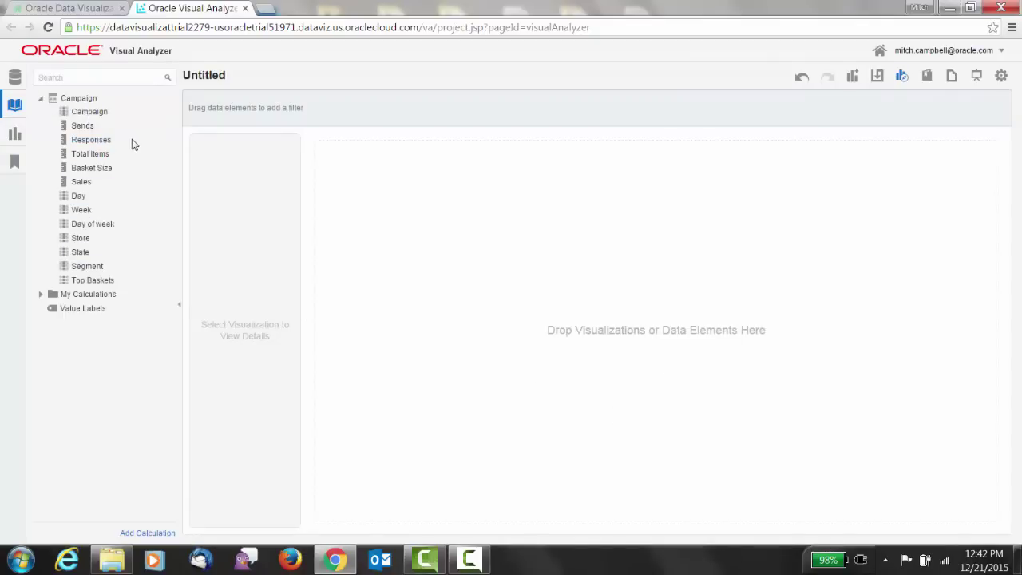
Chart Responses, Sales, Day of week and Store as a scatter, with Segment setting point shapes.
click(103, 142)
ctrl+click(77, 185)
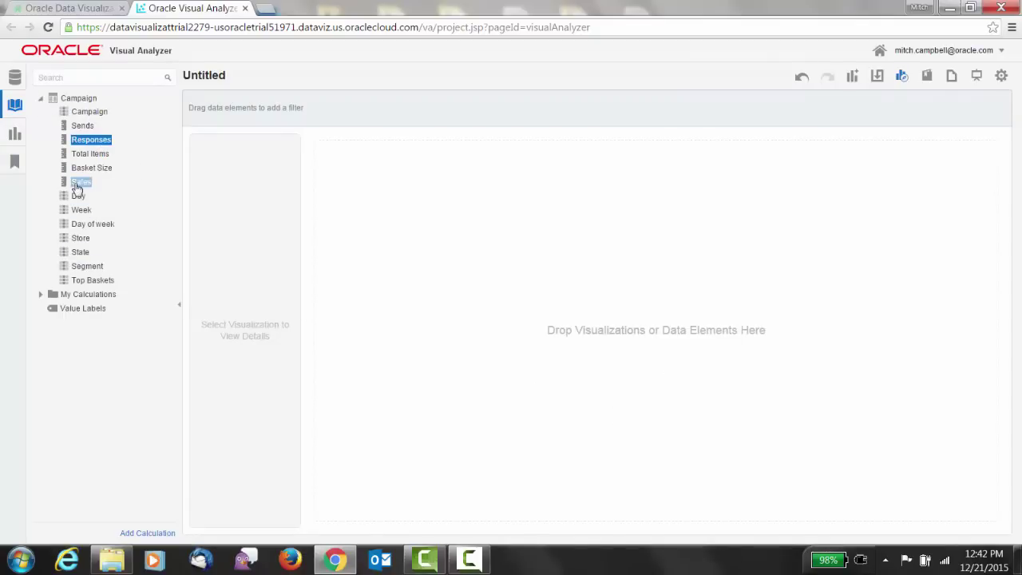
ctrl+click(102, 225)
ctrl+click(81, 241)
drag(81, 241, 409, 309)
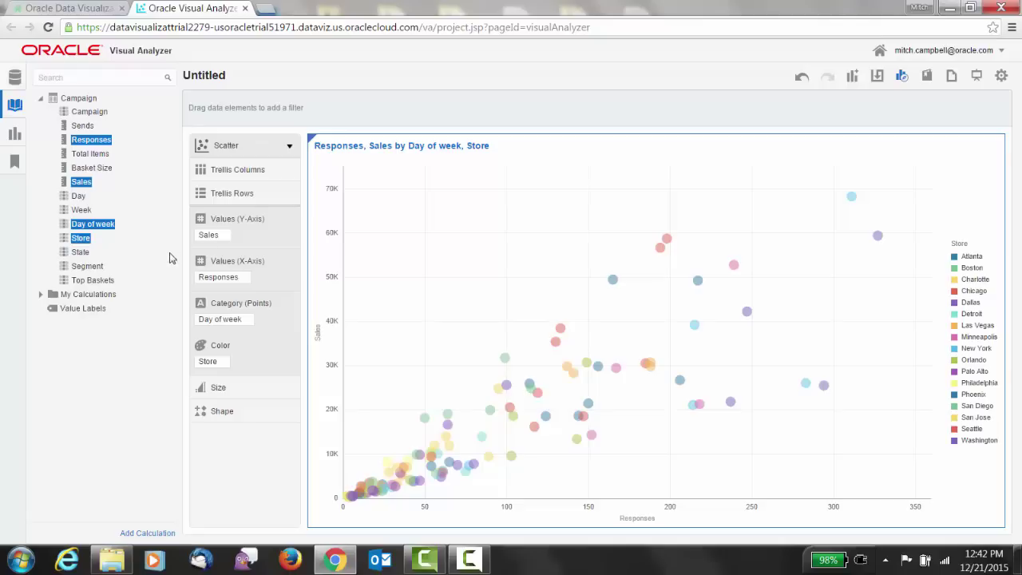
click(87, 267)
double_click(85, 267)
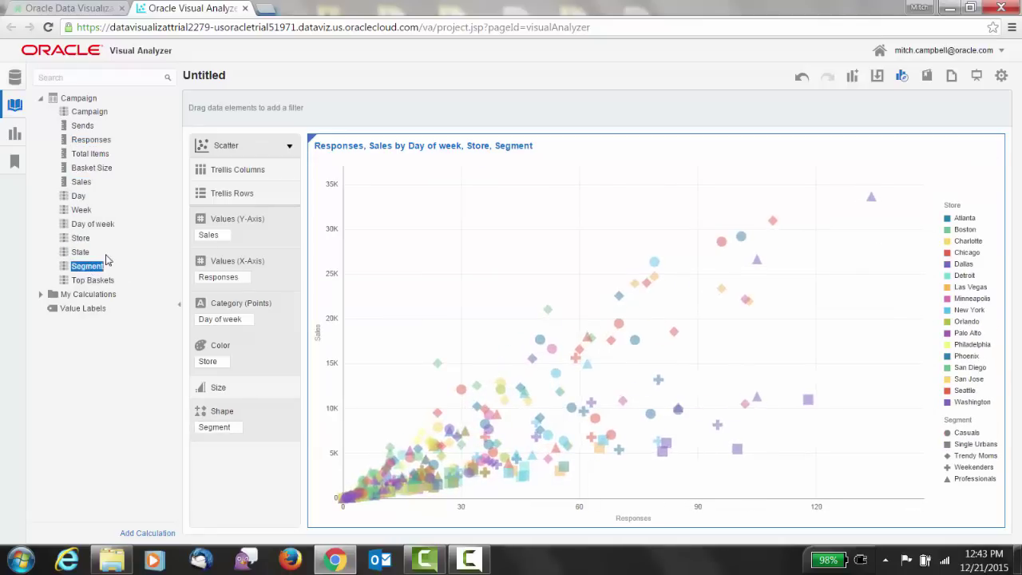
Select Sales, Day of week and Segment as the fields for a new chart.
click(79, 182)
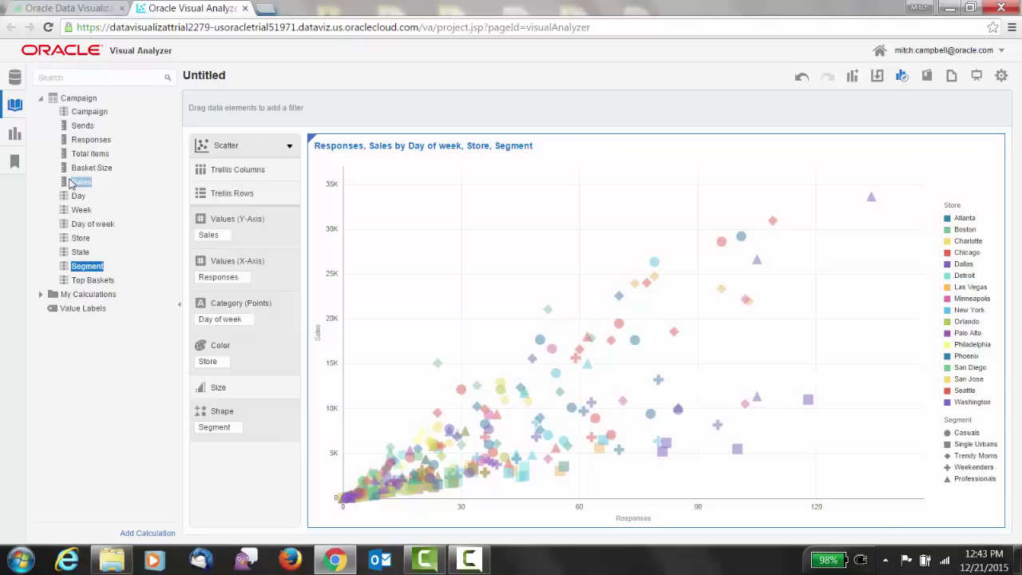
ctrl+click(116, 226)
ctrl+click(93, 267)
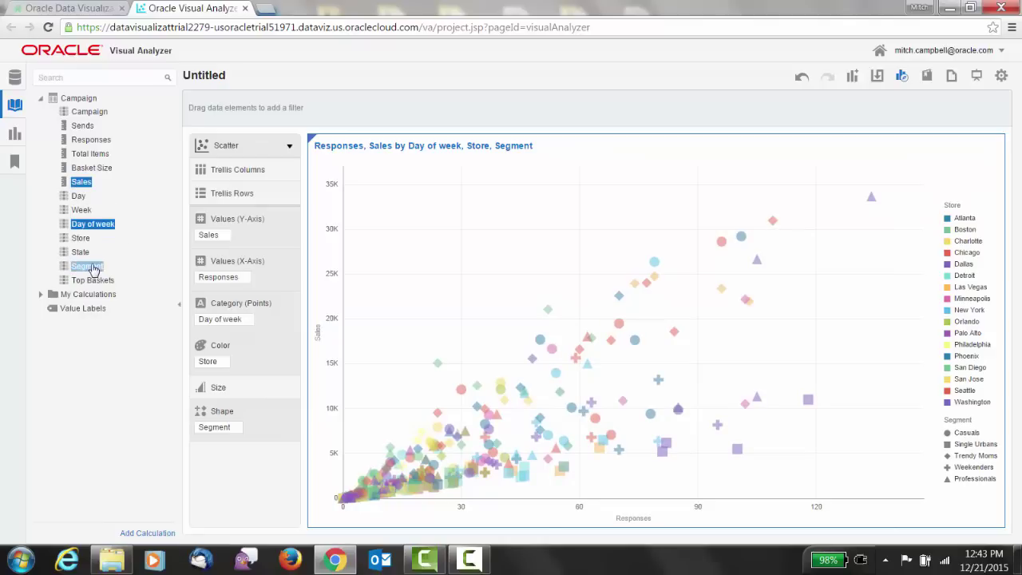
Build a best-fit bar chart of Sales by Day of week and Segment, highlighting Friday Casuals and Professionals.
right_click(93, 269)
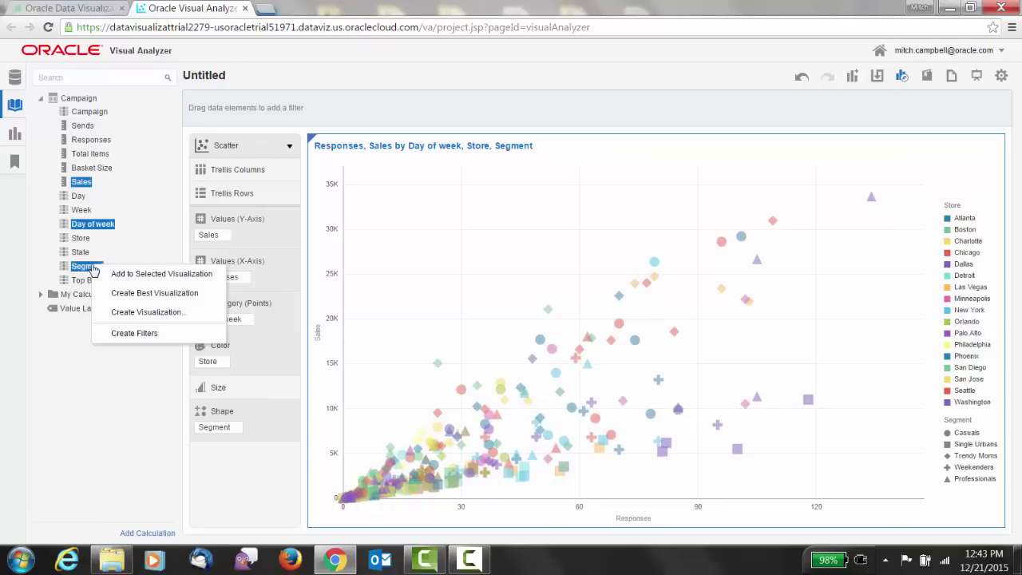
click(191, 301)
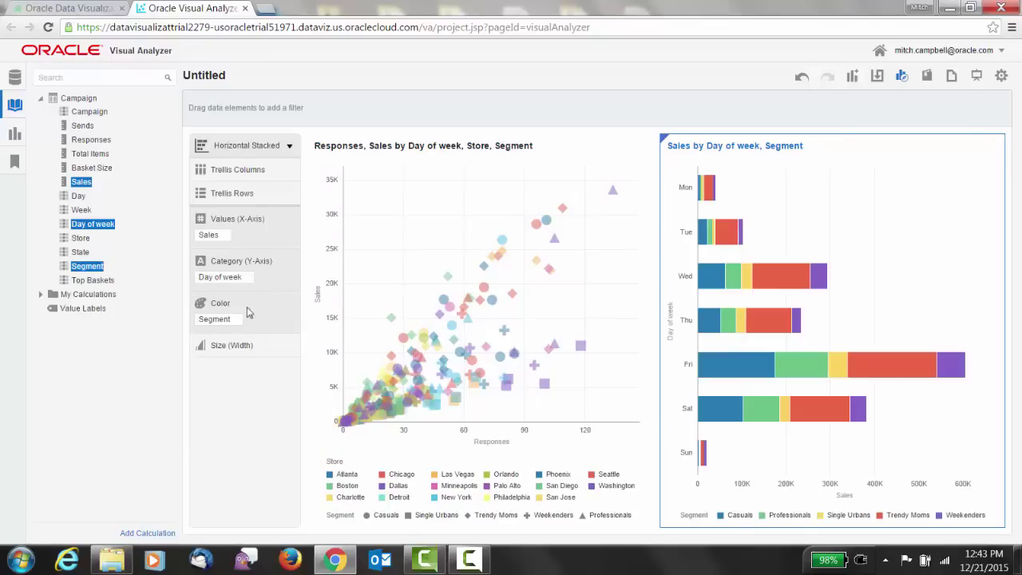
mouse_move(880, 365)
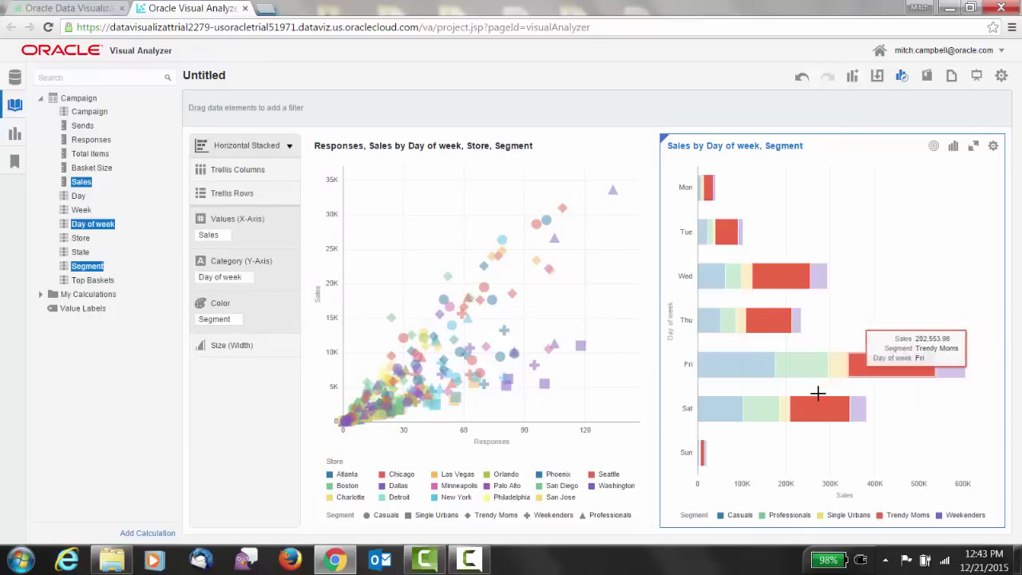
click(735, 363)
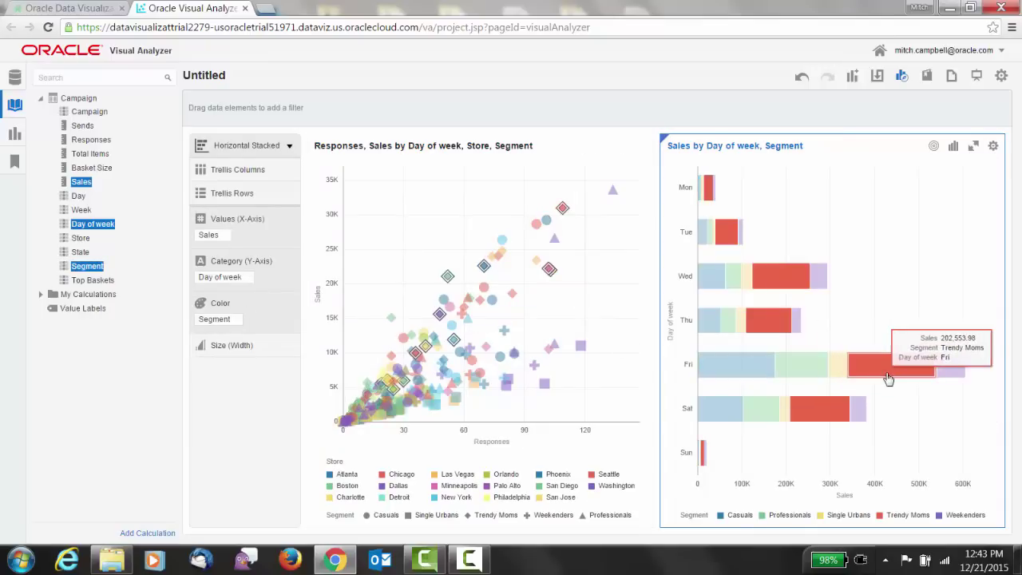
click(804, 365)
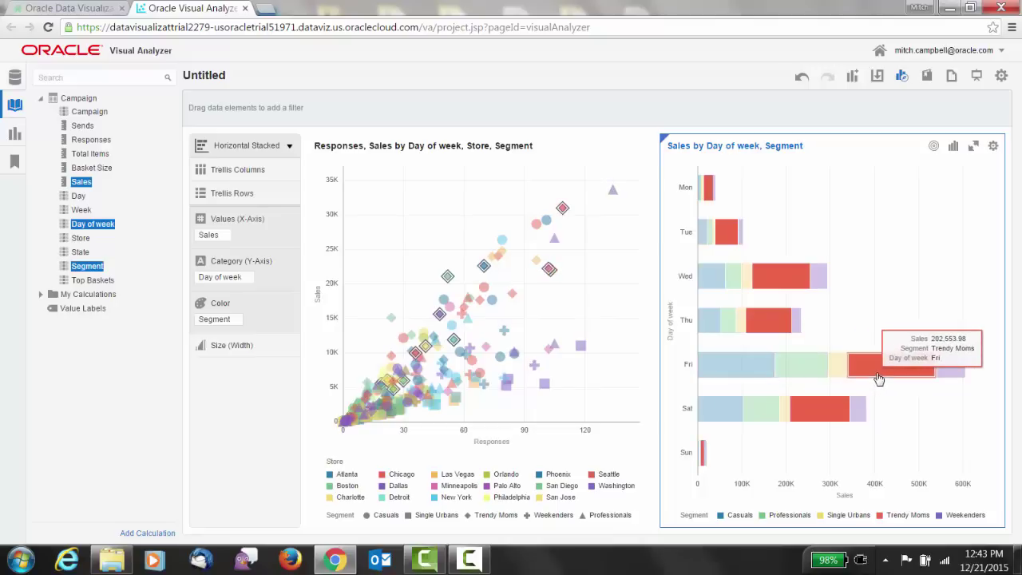
Sort the bar chart's days by Sales from high to low.
right_click(802, 371)
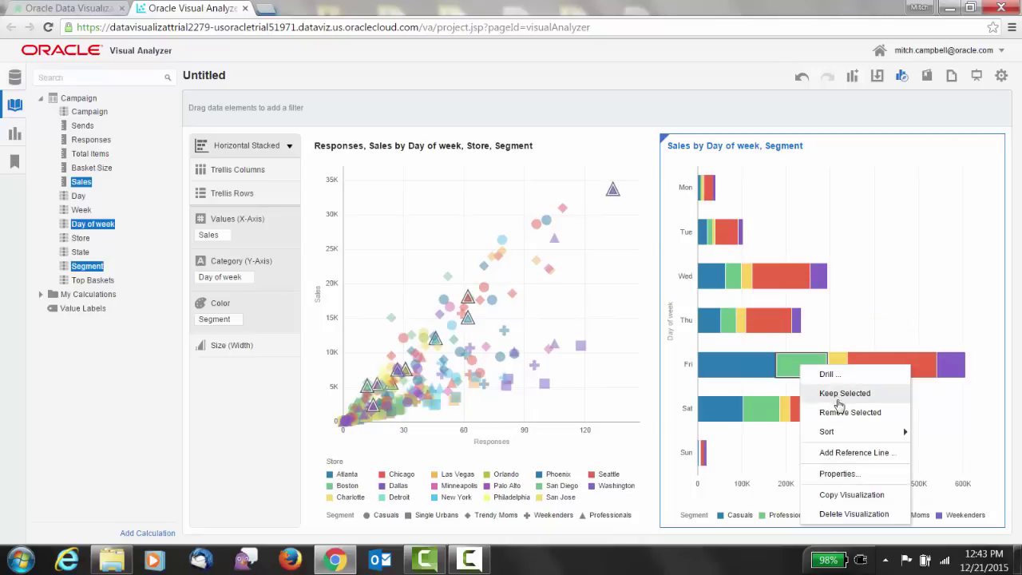
mouse_move(839, 432)
click(752, 453)
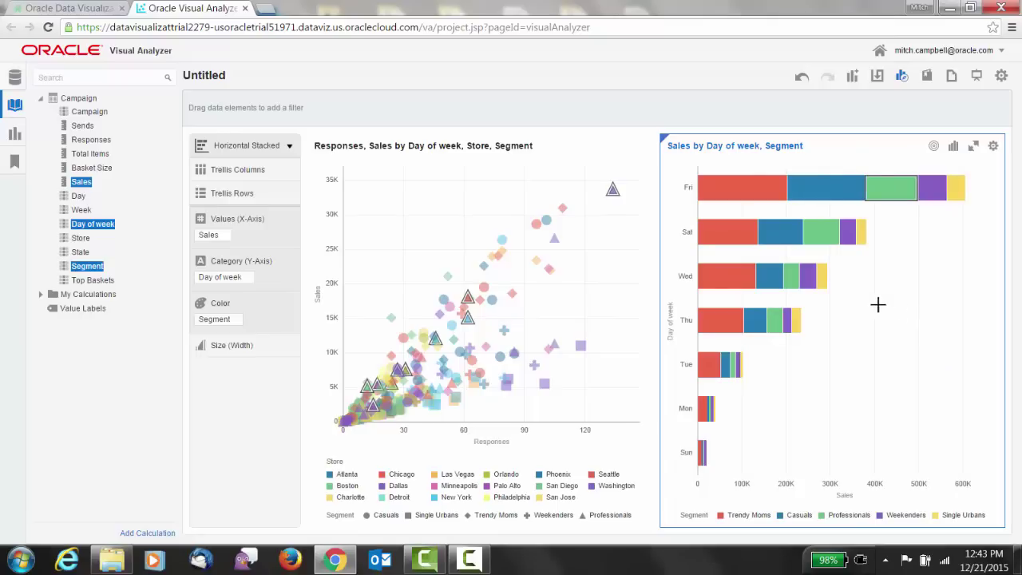
Create a Sales by Week line chart split by Segment, then highlight Friday Professionals sales.
click(90, 186)
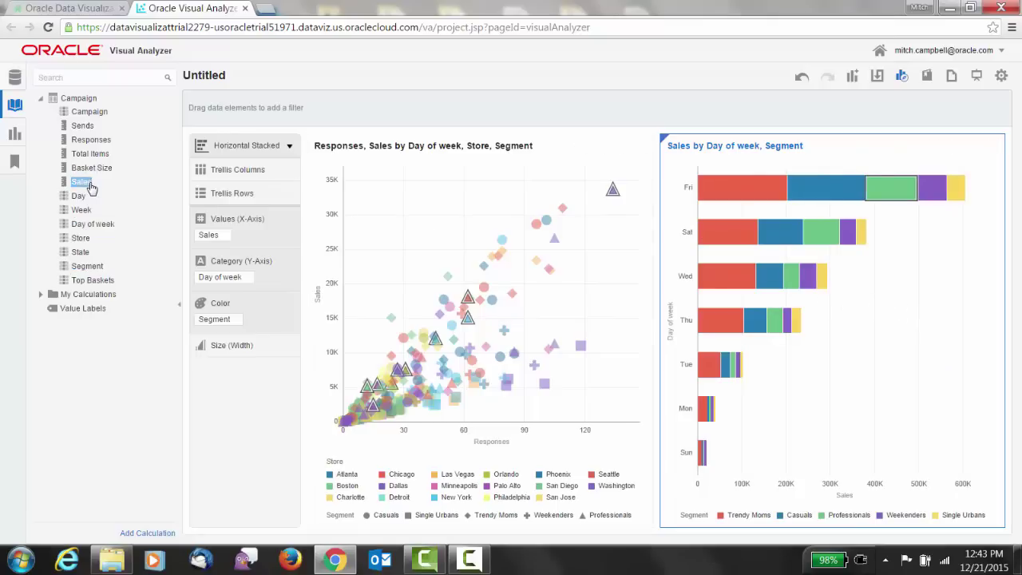
ctrl+click(80, 209)
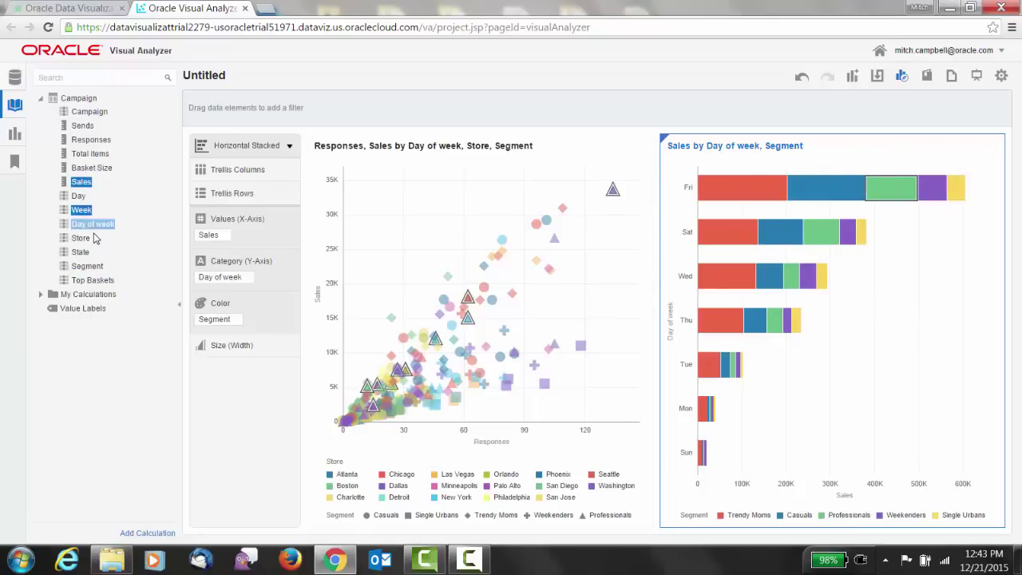
right_click(86, 270)
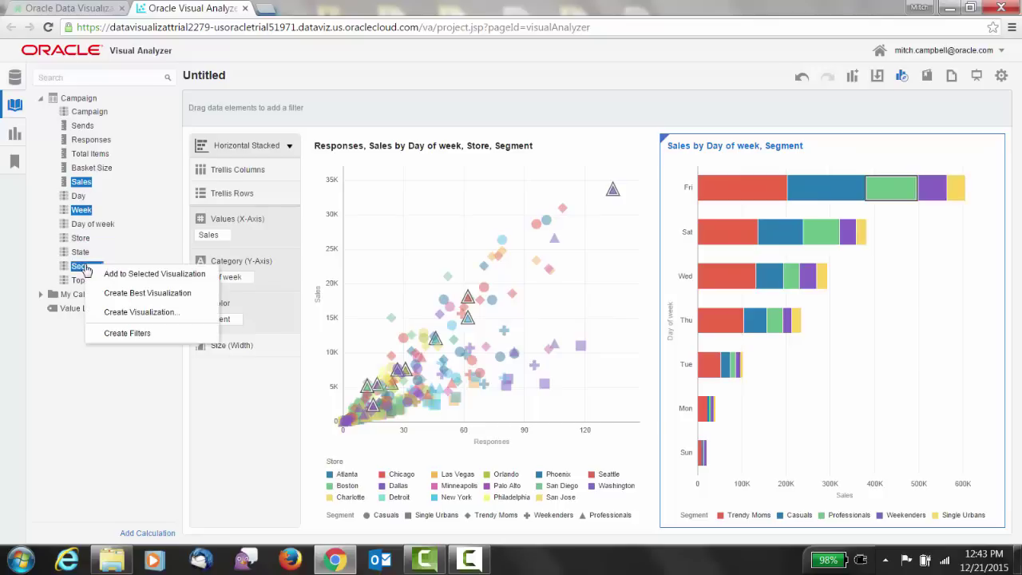
click(171, 319)
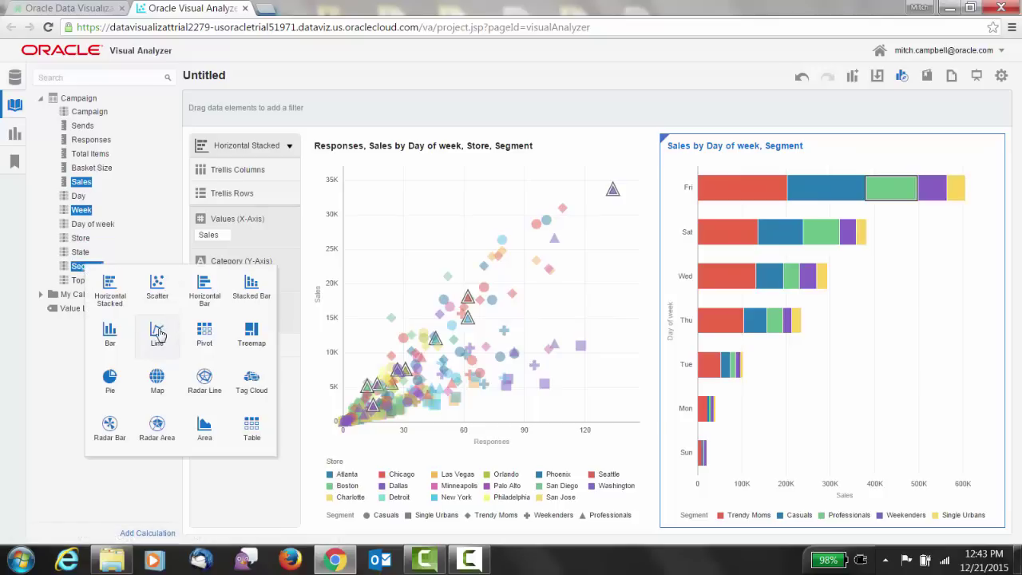
click(158, 333)
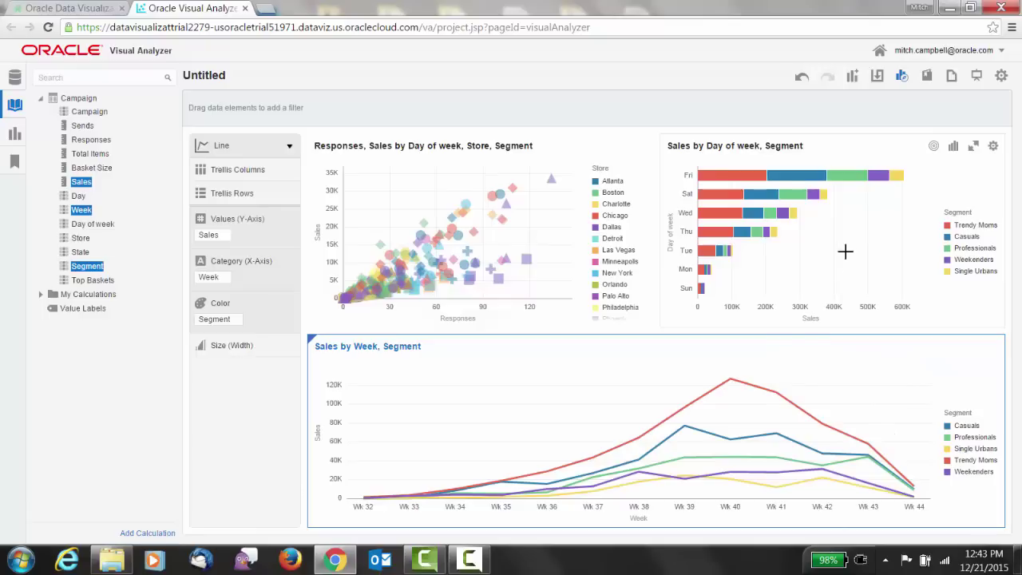
click(846, 175)
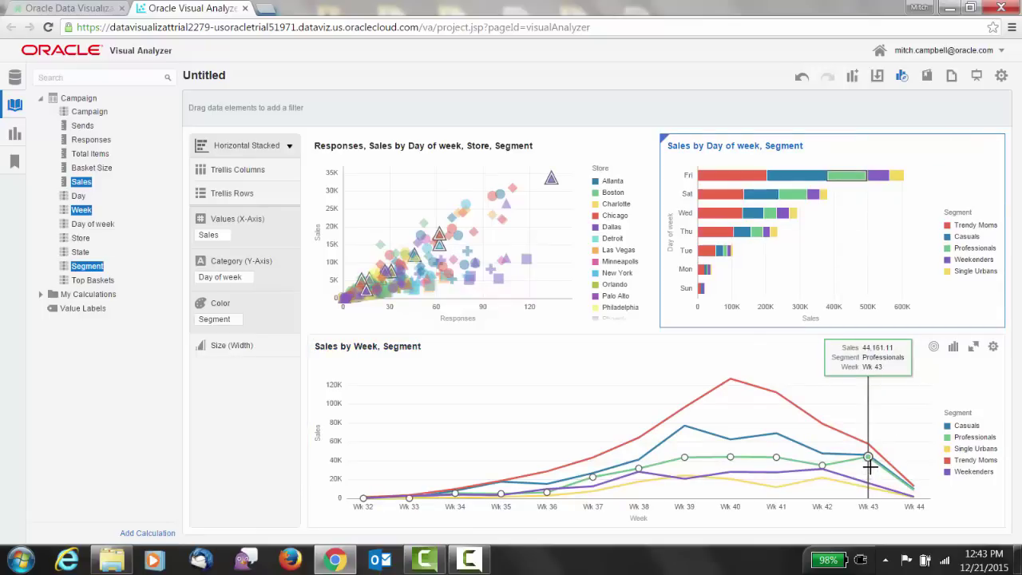
Filter Segment to Trendy Moms, Casuals and Professionals.
right_click(216, 320)
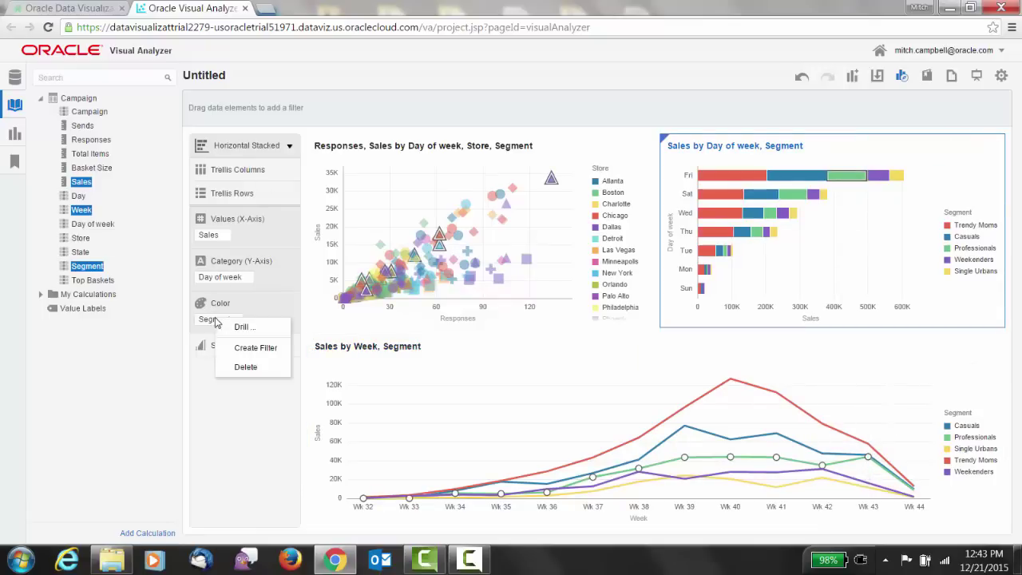
click(248, 348)
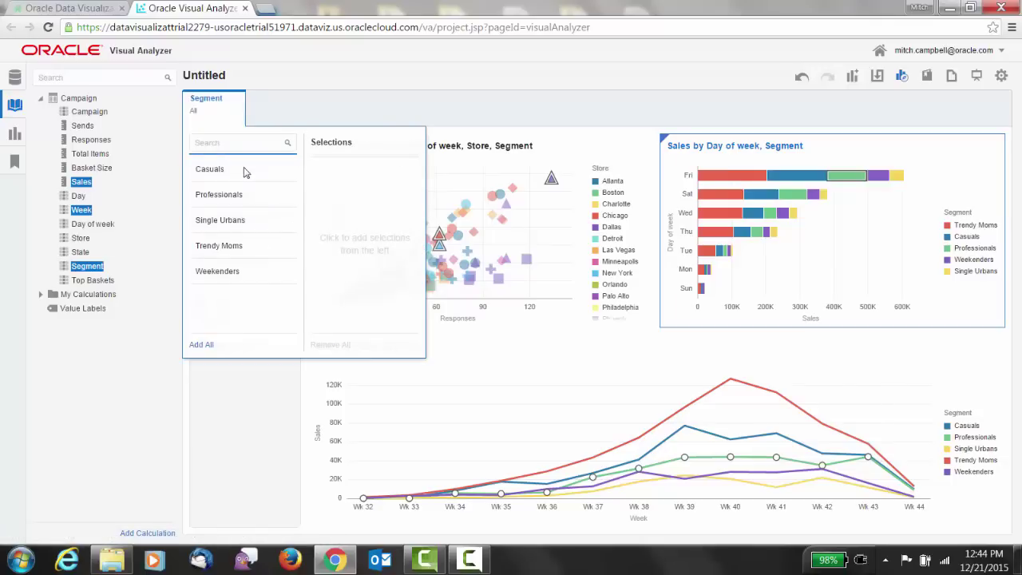
click(212, 245)
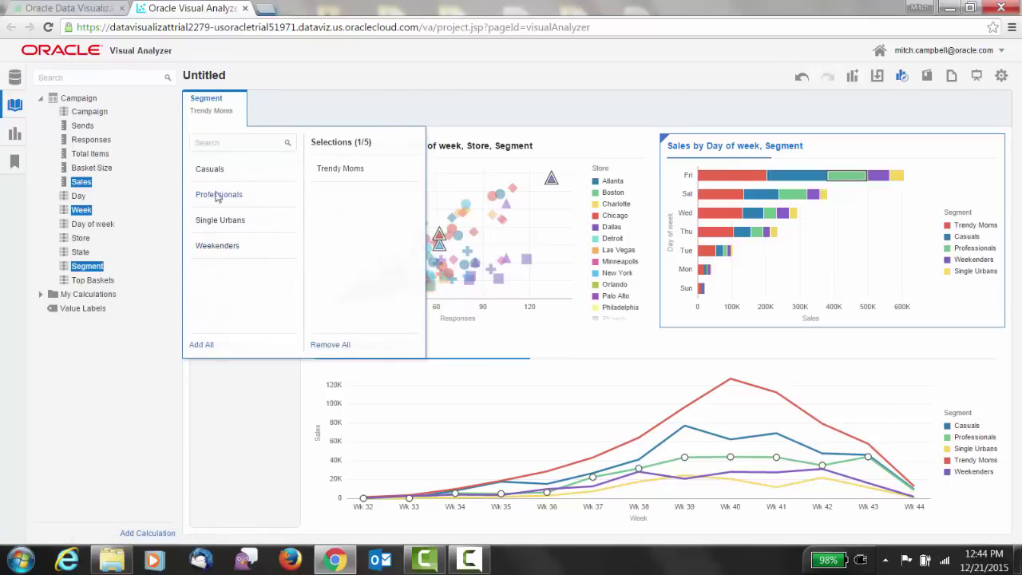
click(210, 168)
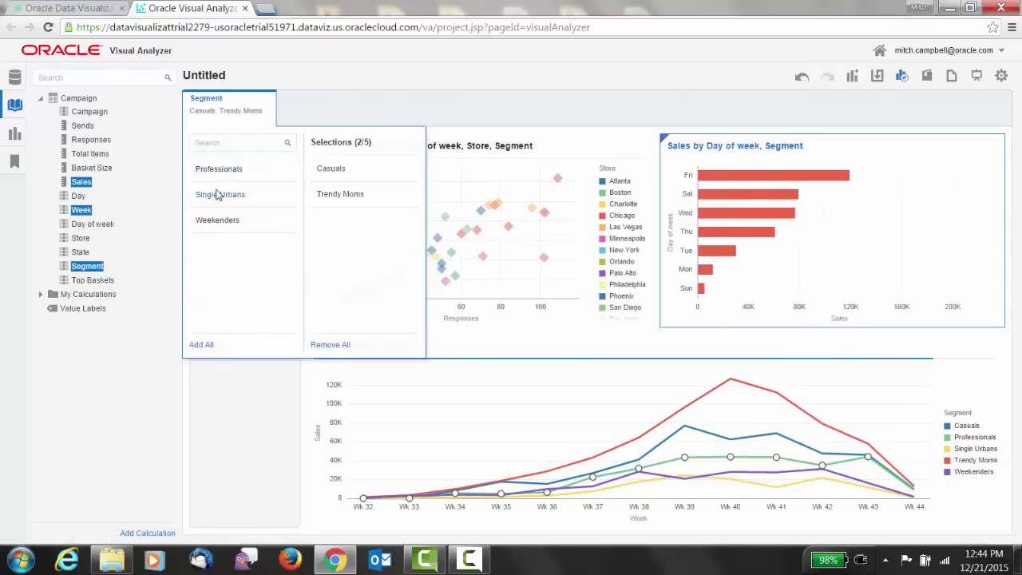
click(265, 170)
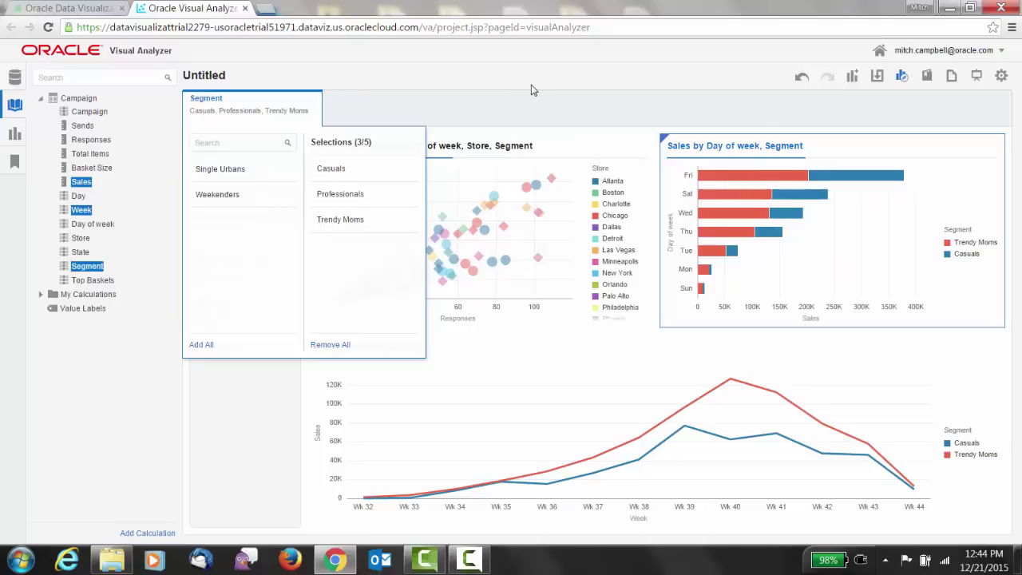
click(532, 88)
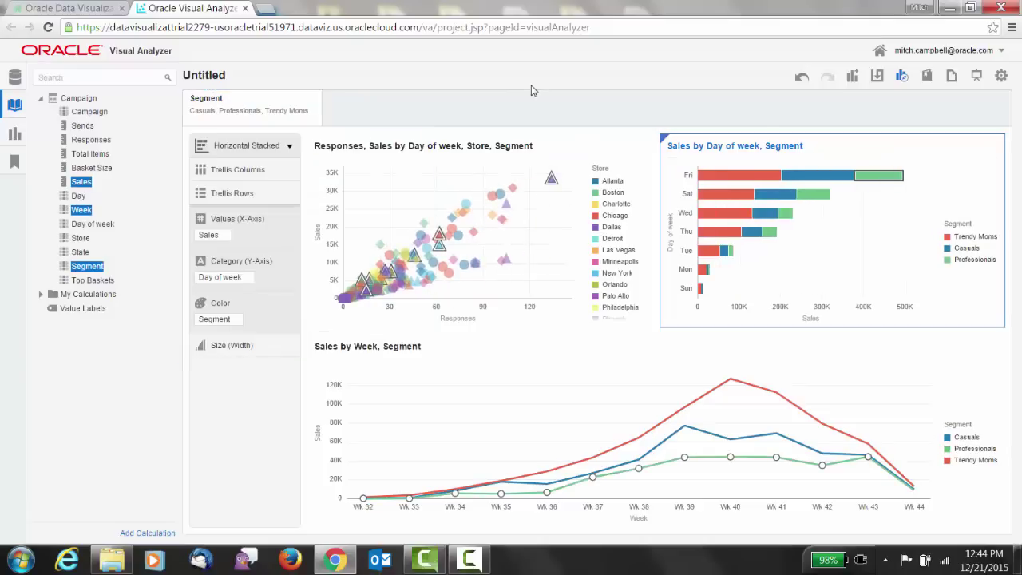
Delete the day-of-week bar chart.
mouse_move(977, 172)
click(993, 147)
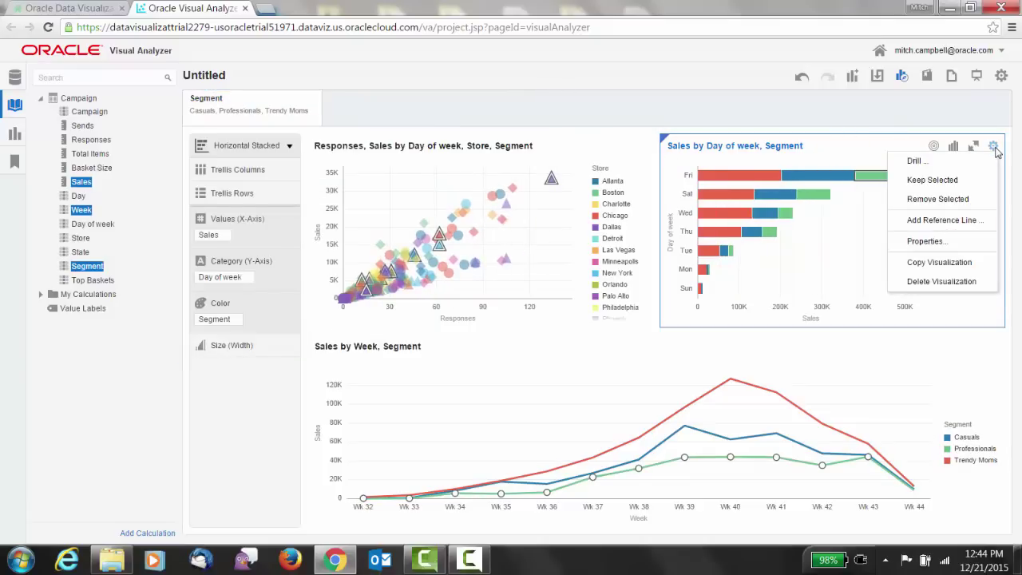
click(954, 281)
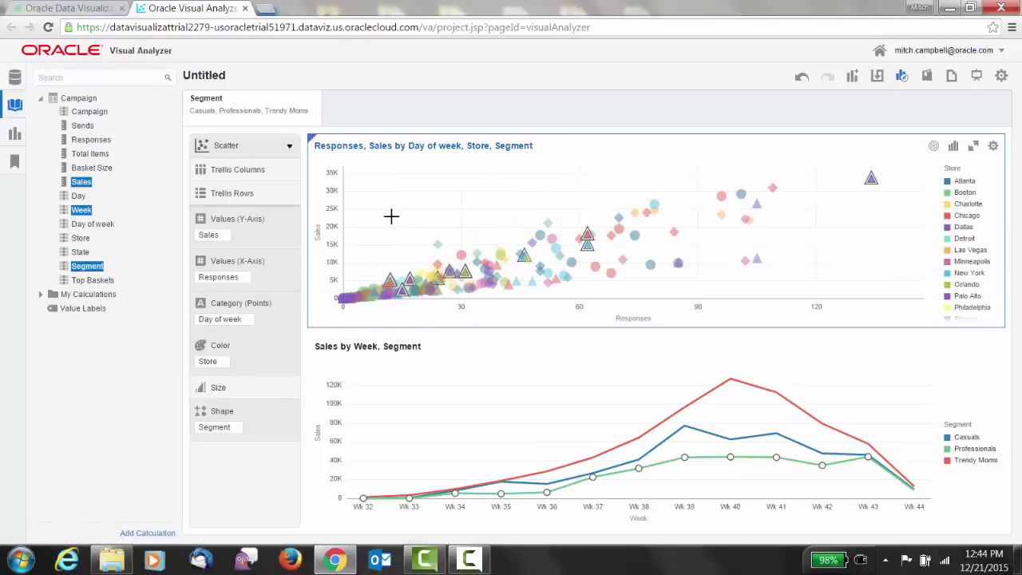
Create a map visualization of Store coloured by Total Items.
click(90, 154)
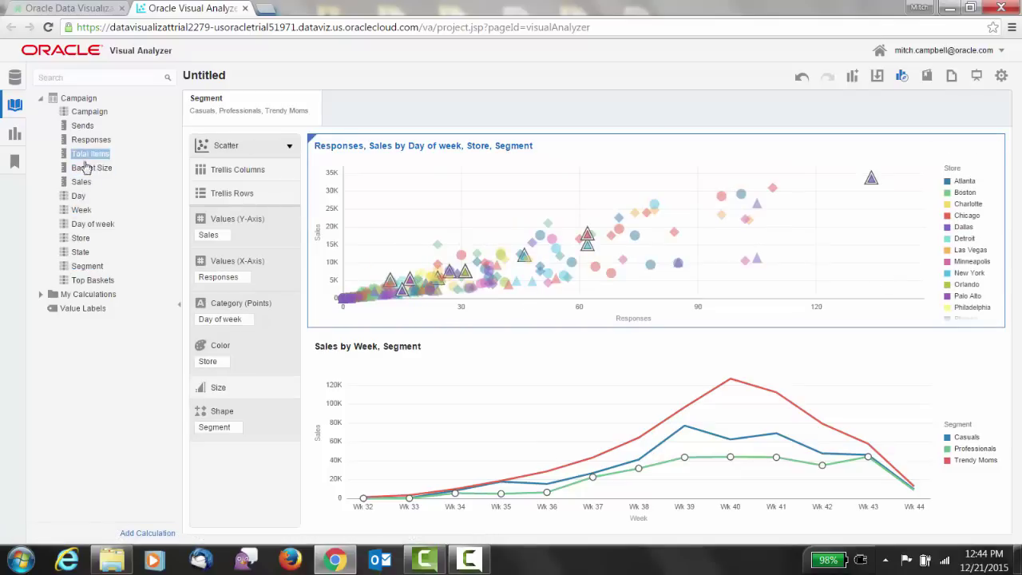
ctrl+click(79, 239)
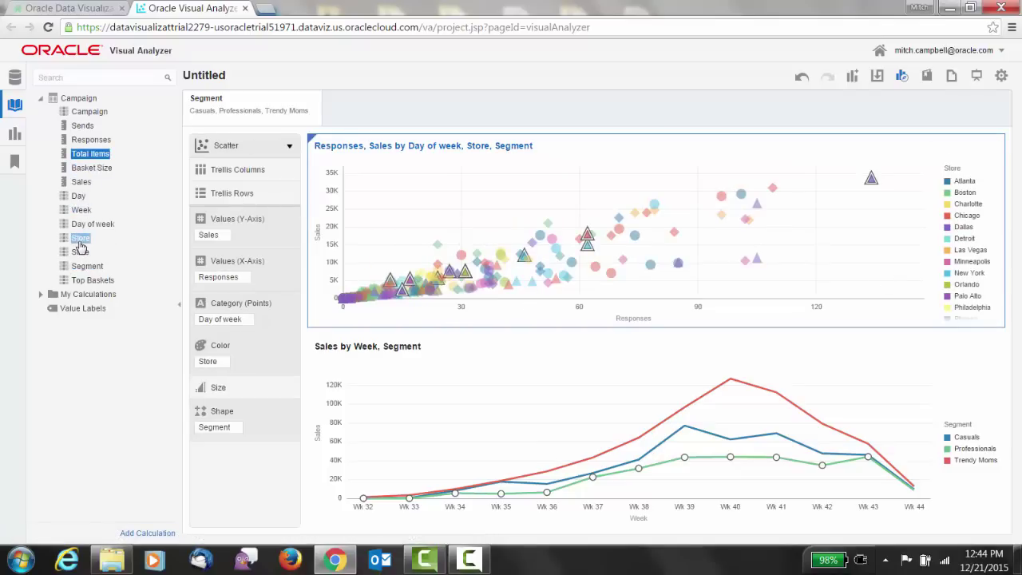
right_click(80, 244)
click(130, 284)
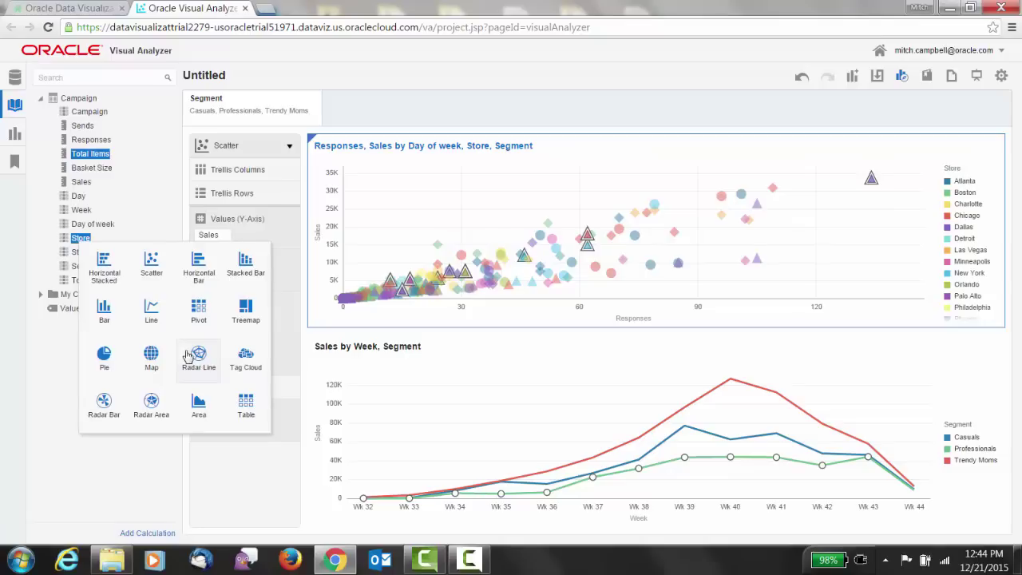
click(158, 362)
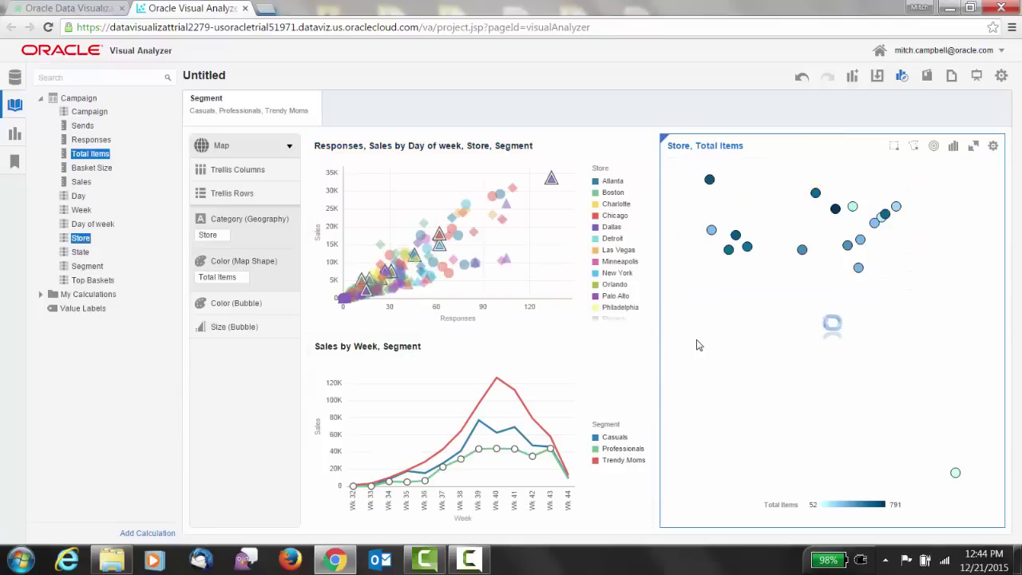
Give the map zoom controls, an Oracle Maps background and Sales-sized bubbles, then enter presentation mode.
right_click(800, 227)
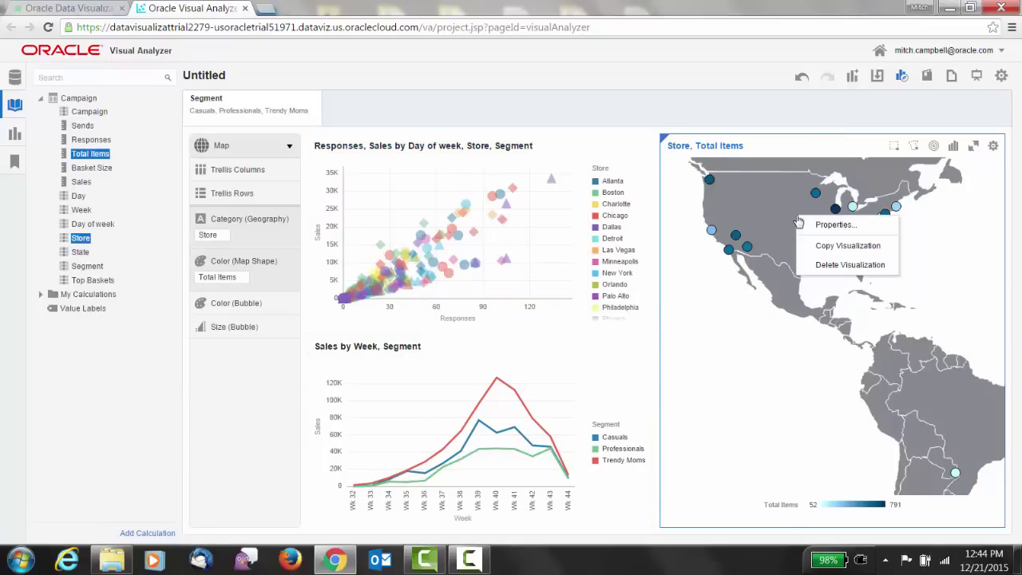
click(817, 229)
click(834, 227)
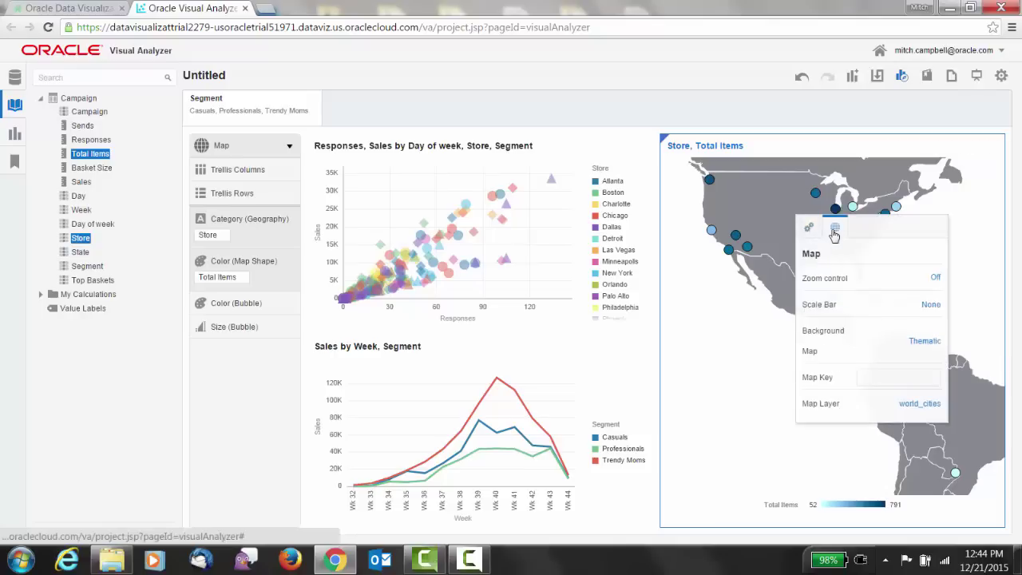
click(935, 279)
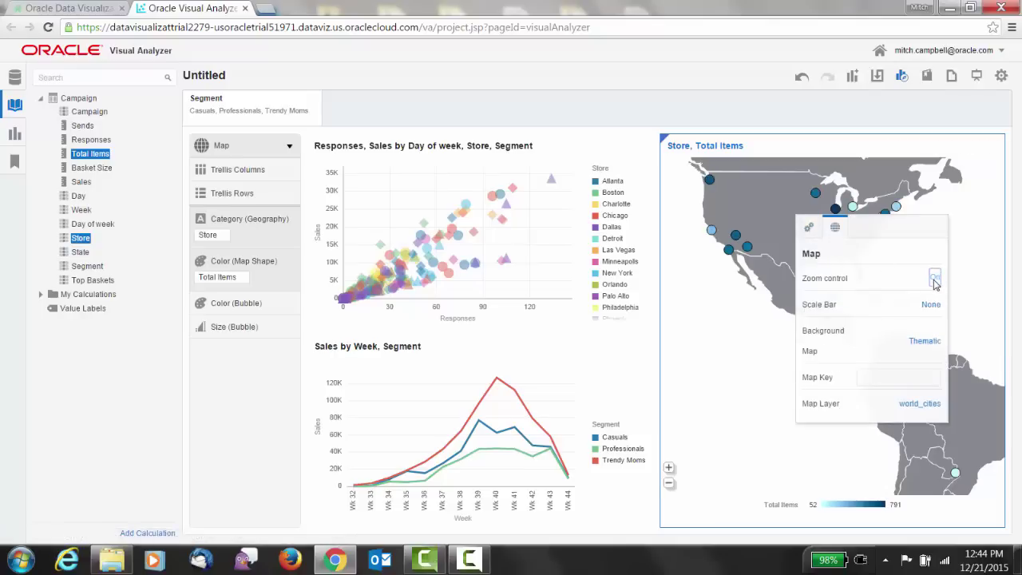
click(931, 343)
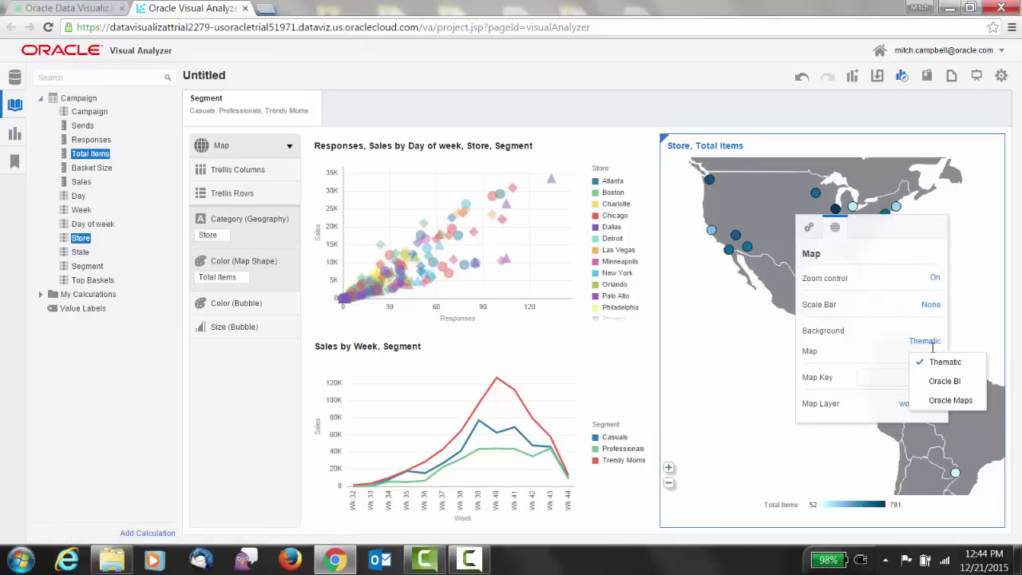
click(944, 403)
click(729, 381)
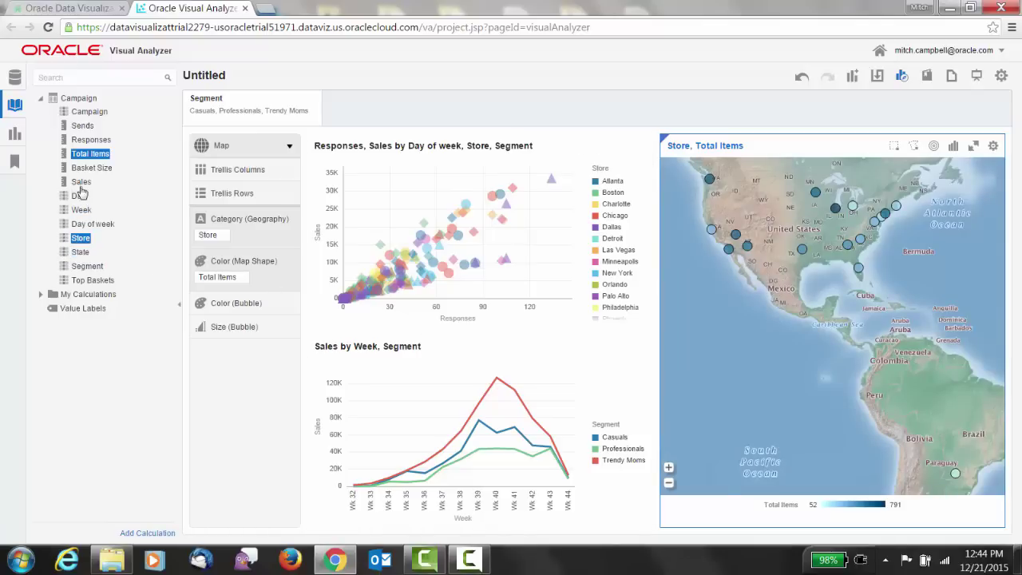
drag(80, 186, 787, 279)
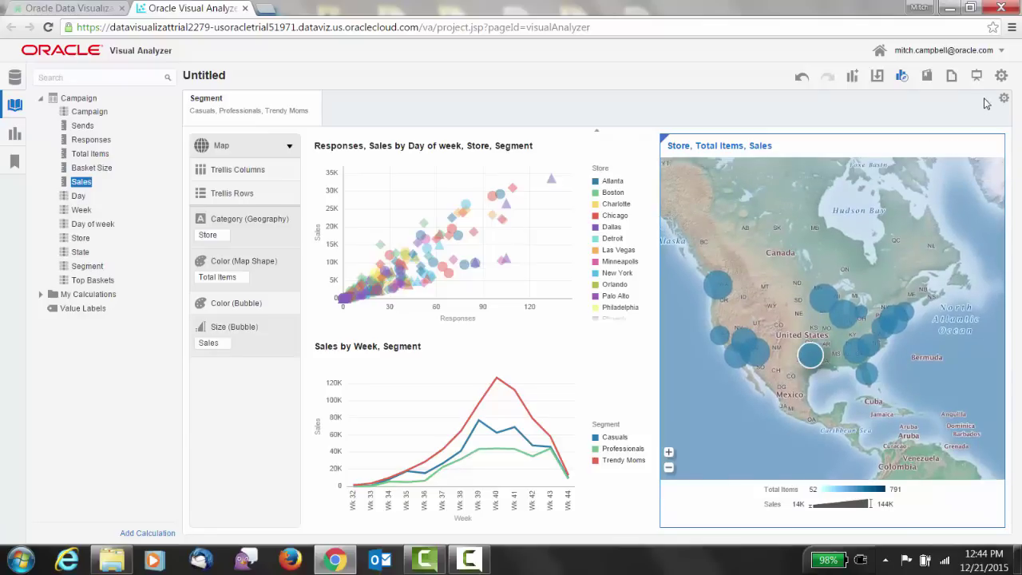
click(975, 75)
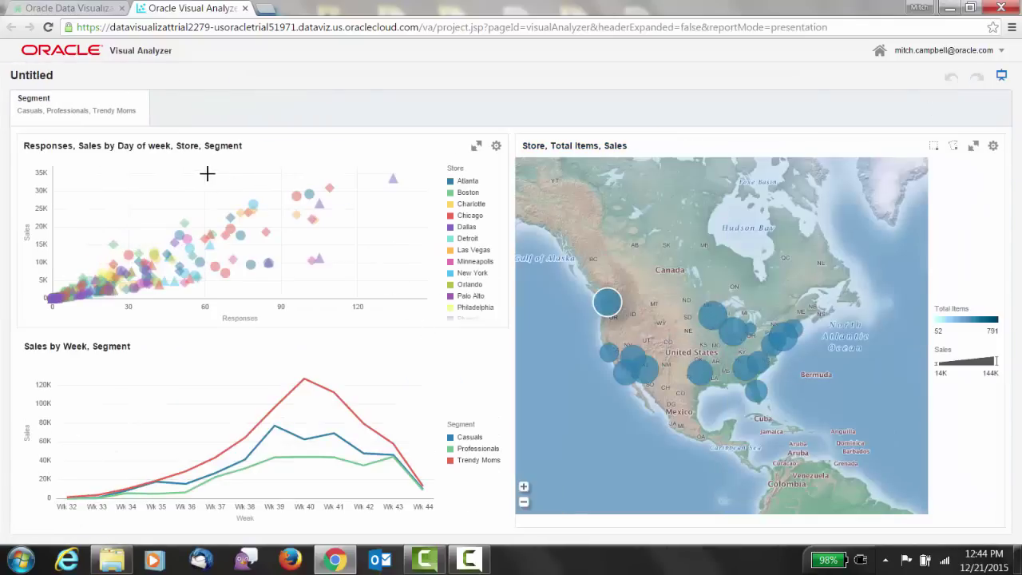
Select the high-response scatter points and keep only them across all charts.
mouse_move(207, 173)
mouse_down()
mouse_move(402, 288)
mouse_move(365, 287)
mouse_up()
right_click(313, 219)
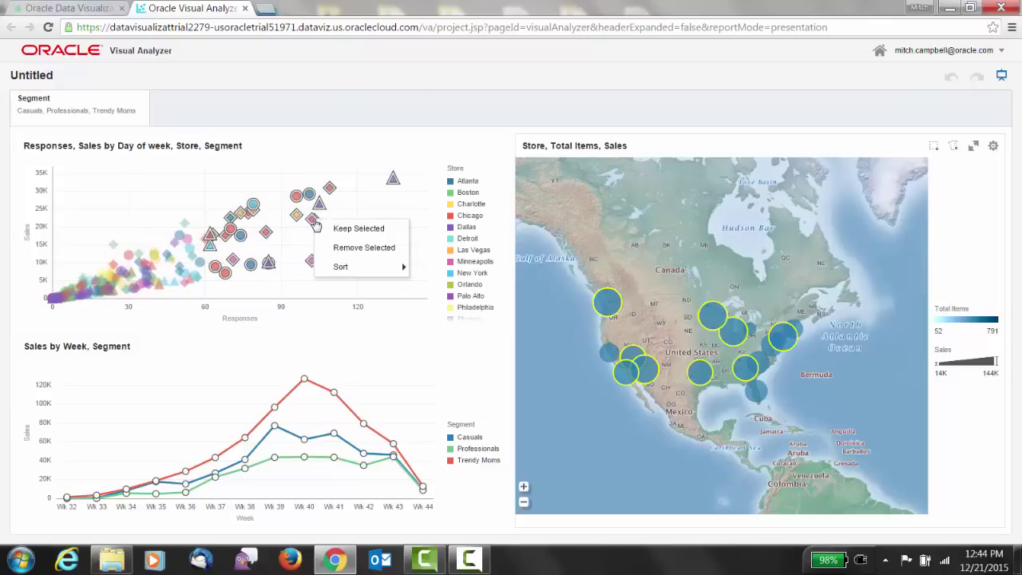
click(359, 229)
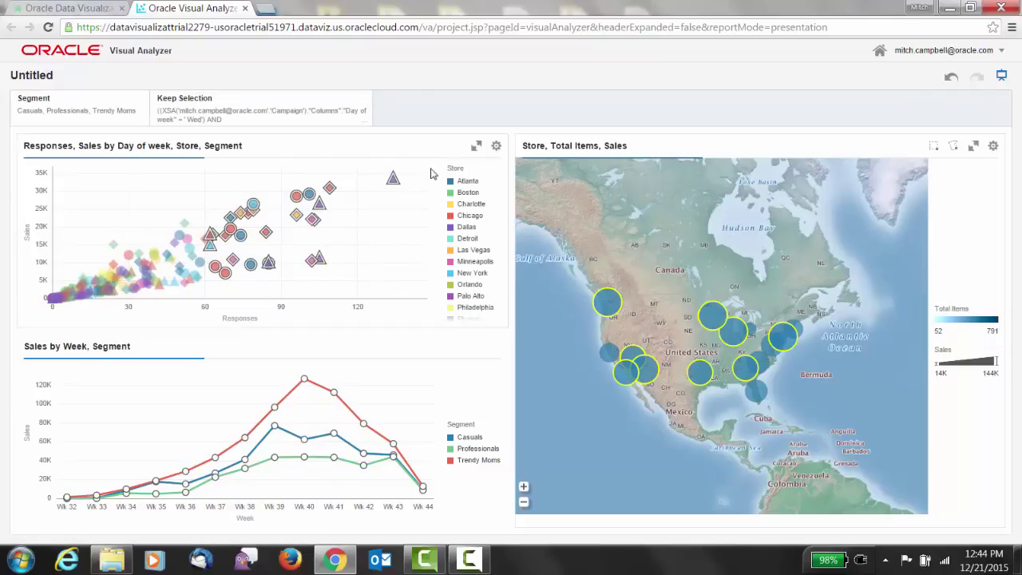